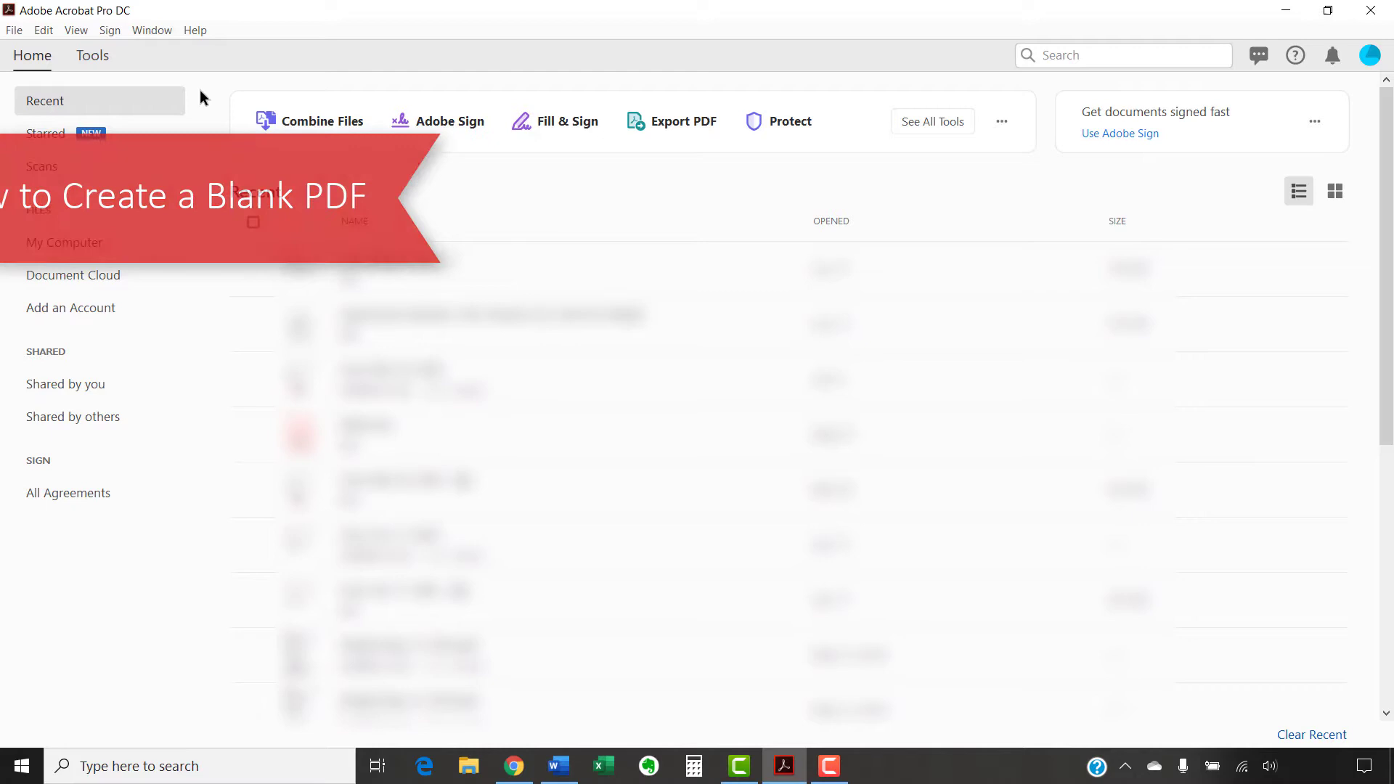
Create a new untitled PDF from a blank page using the Create PDF tool
left_click(93, 55)
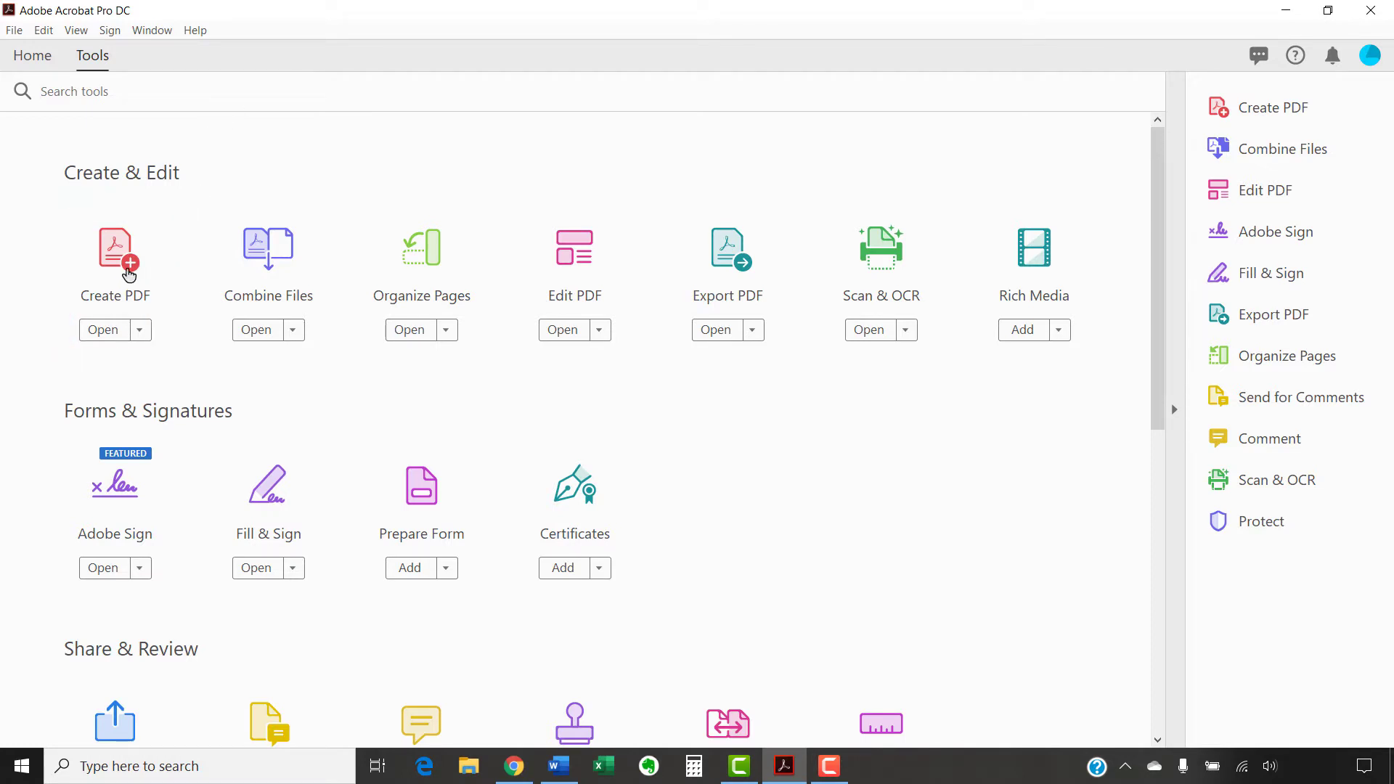
left_click(127, 272)
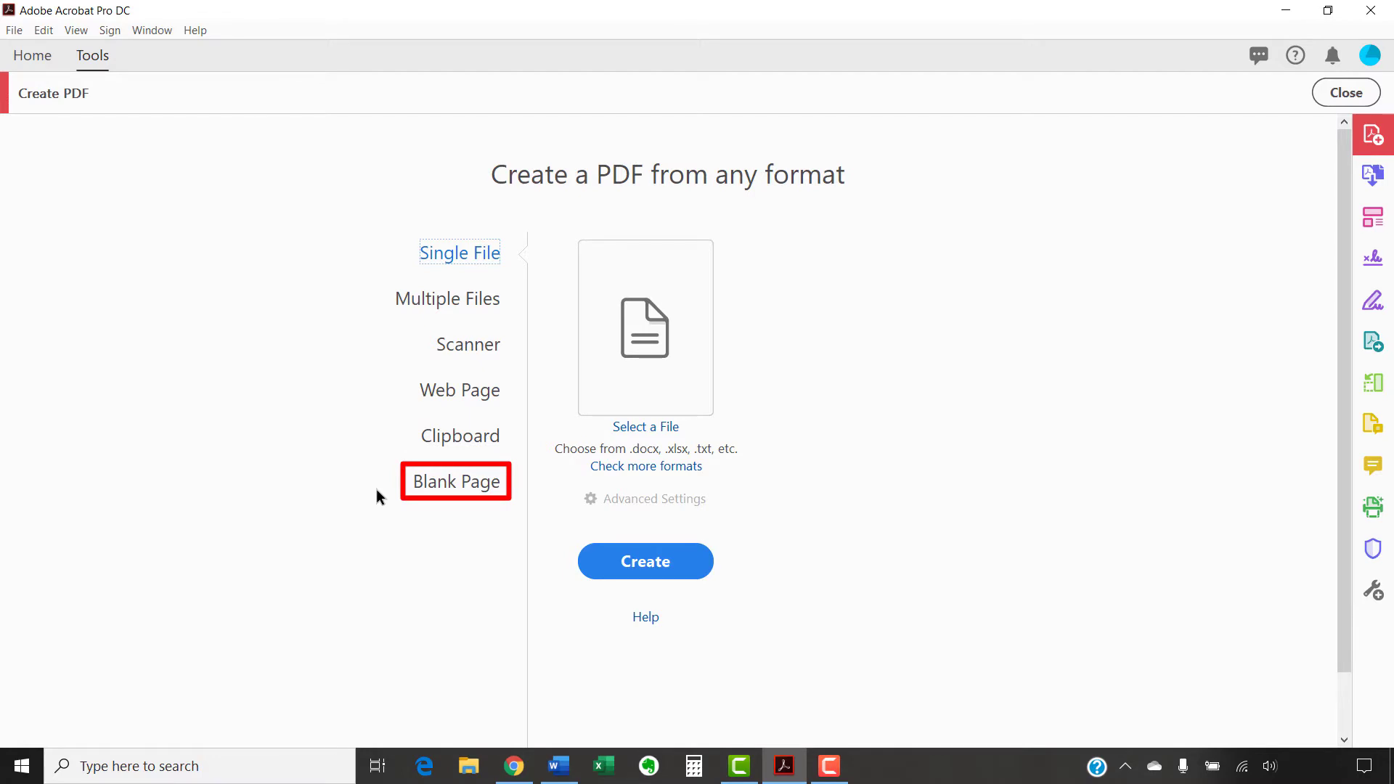
left_click(429, 482)
left_click(598, 567)
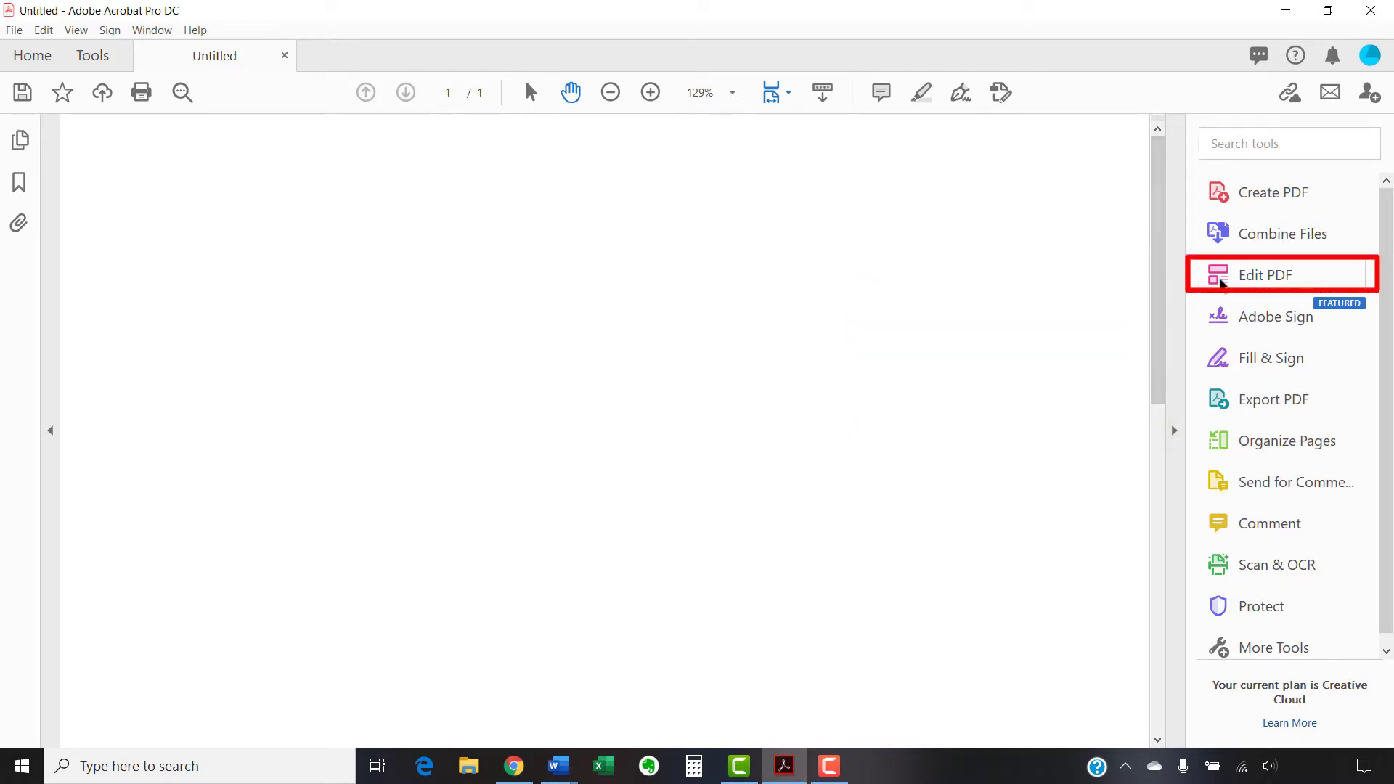
In Edit PDF, add a text box of pasted podcast citation notes and dismiss the warning
left_click(1220, 279)
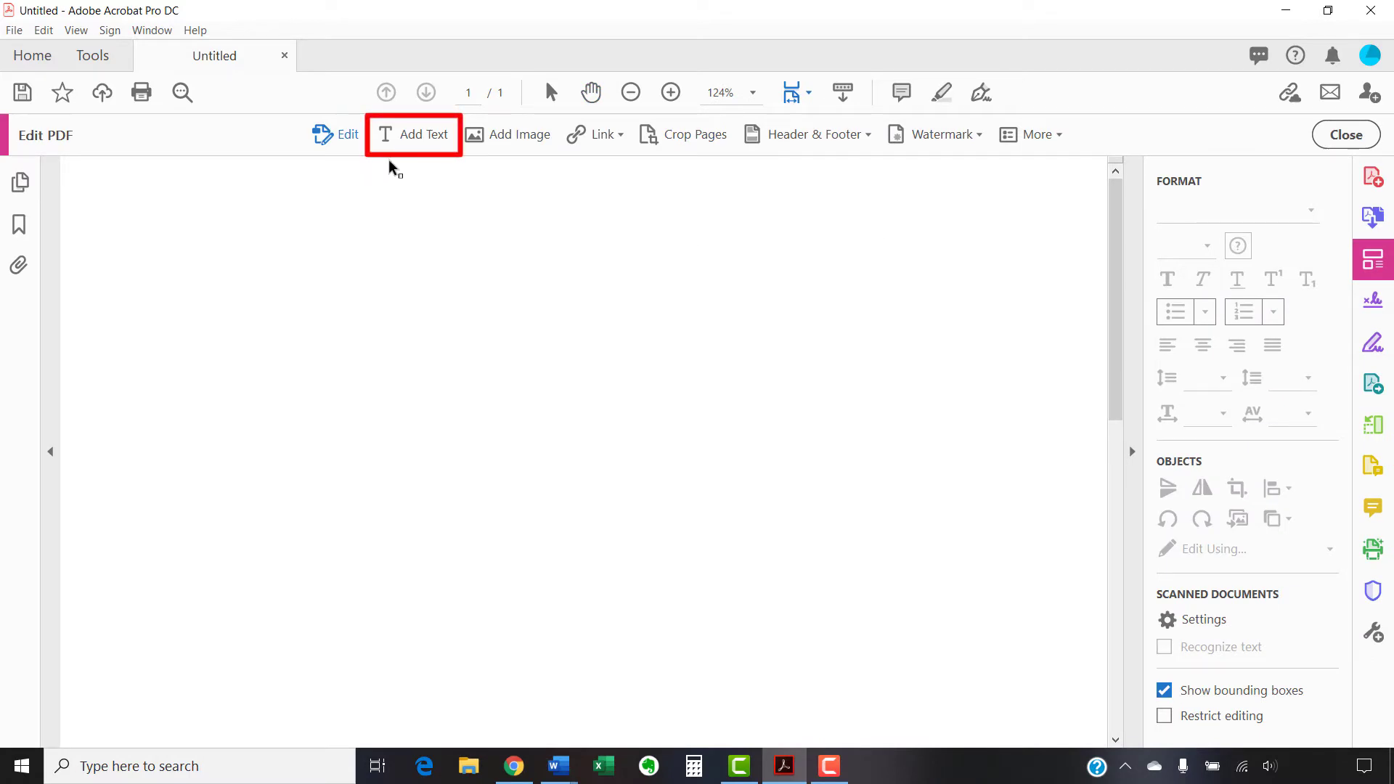
left_click(426, 151)
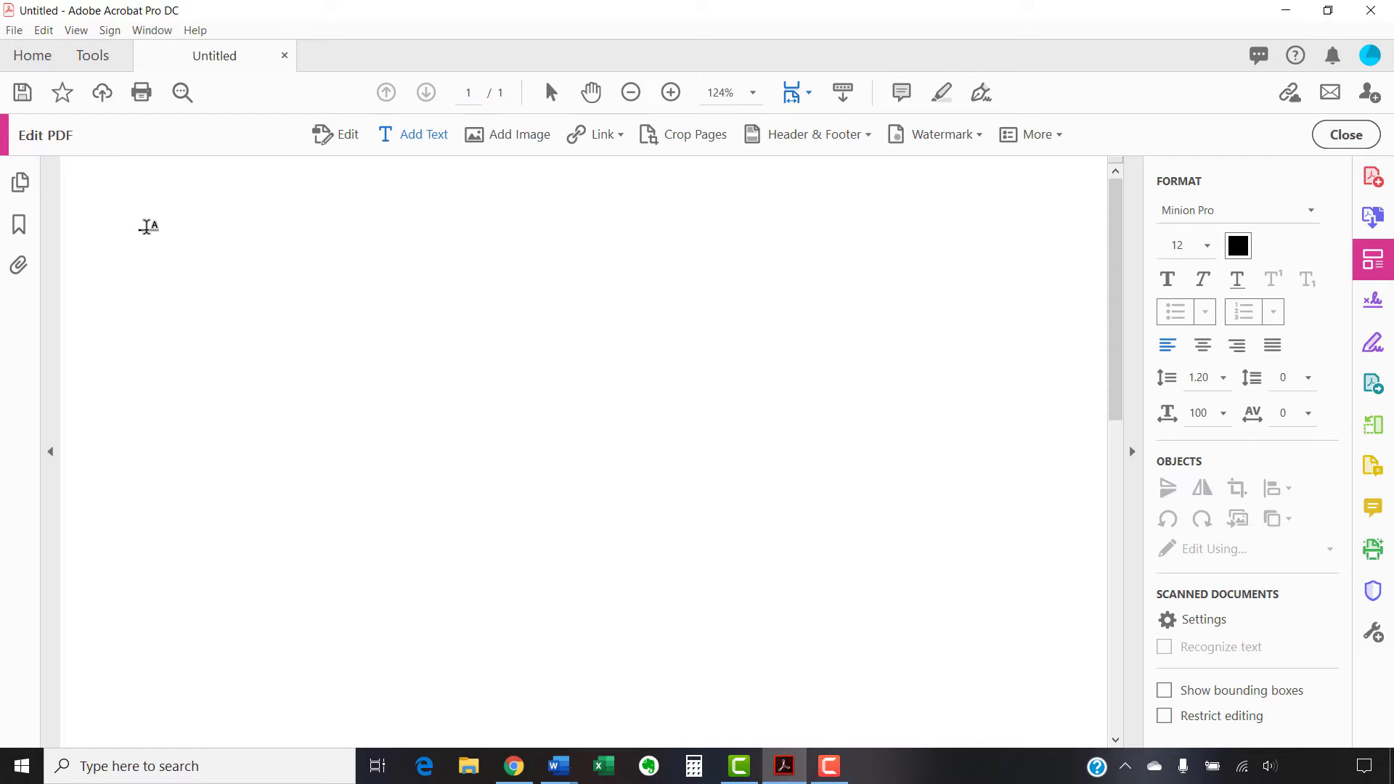
left_click(148, 230)
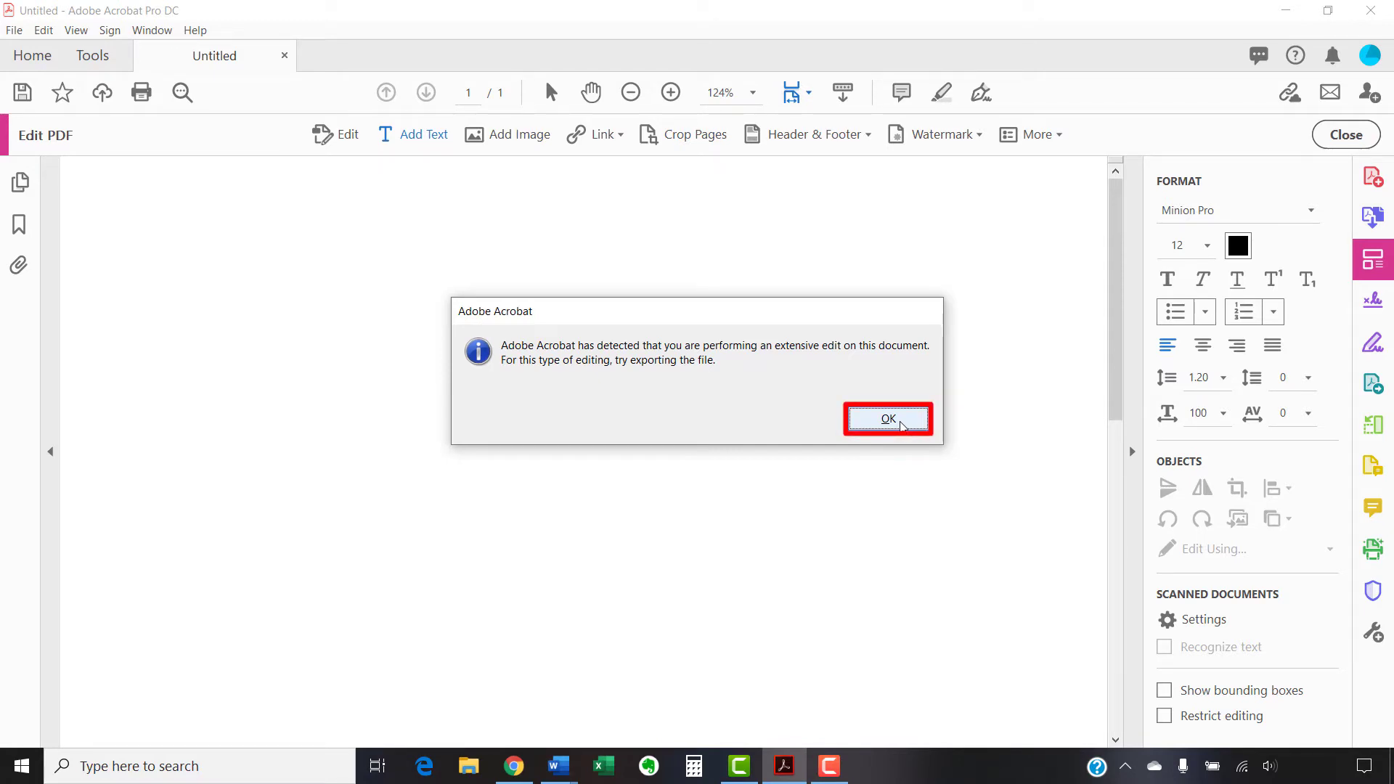
left_click(900, 424)
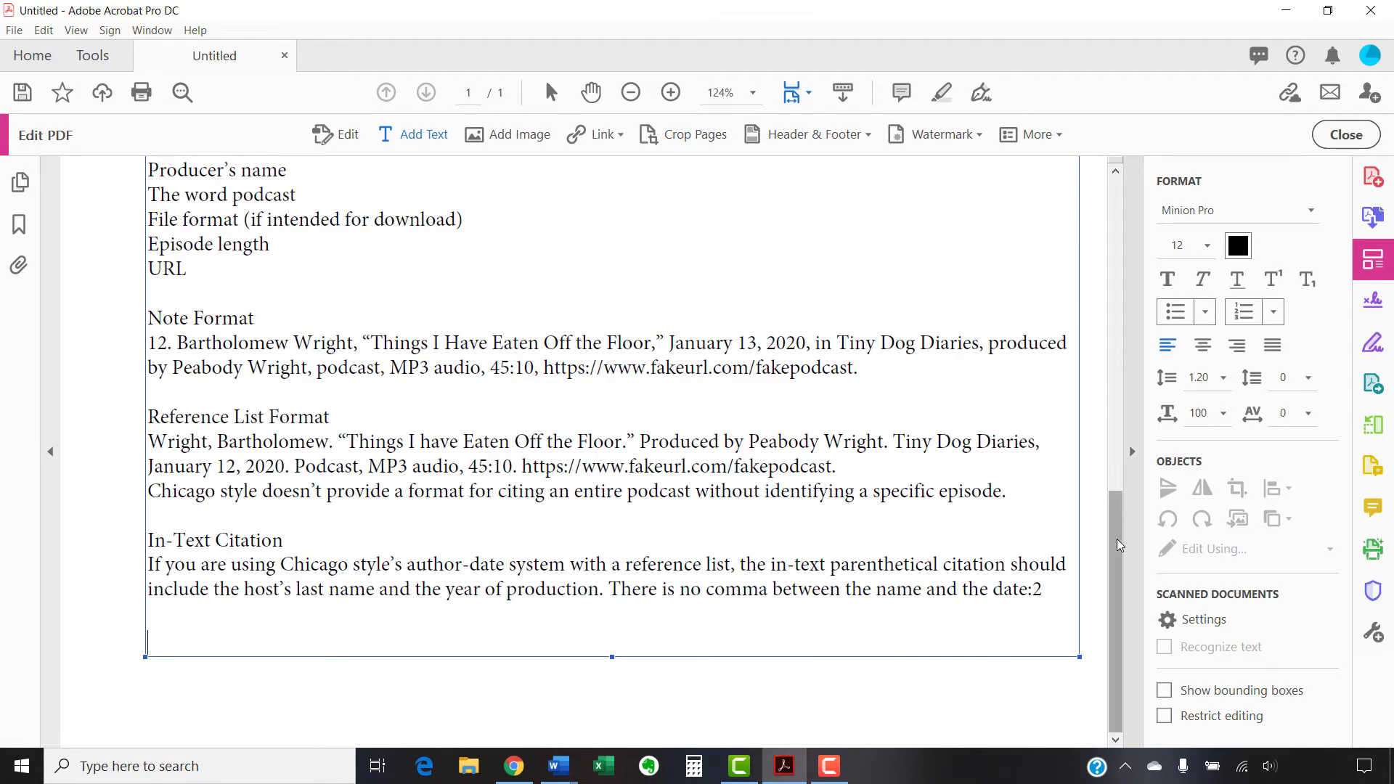
left_click_drag(1114, 534, 1102, 220)
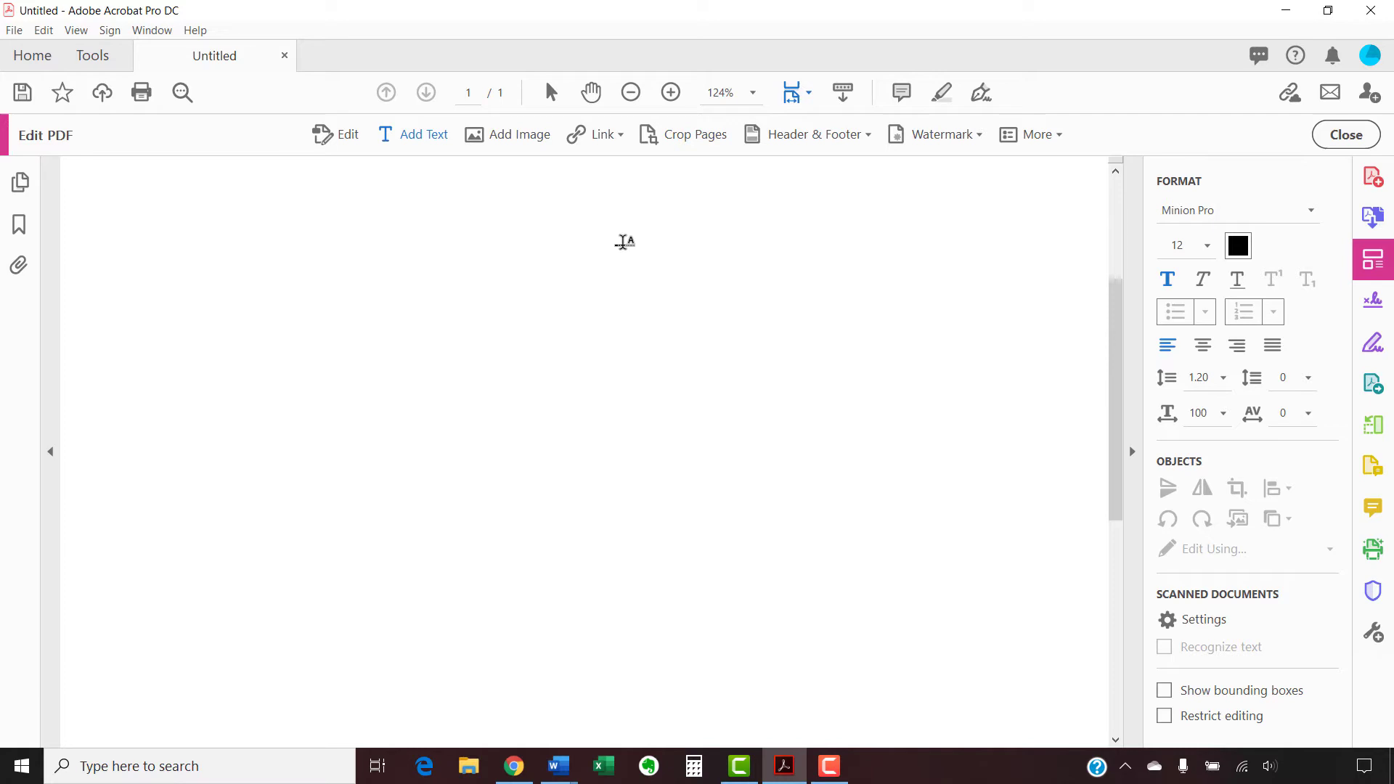
Paste the bibliography passage into a new top text box, widen it leftward, and select its heading
left_click_drag(623, 243, 1013, 306)
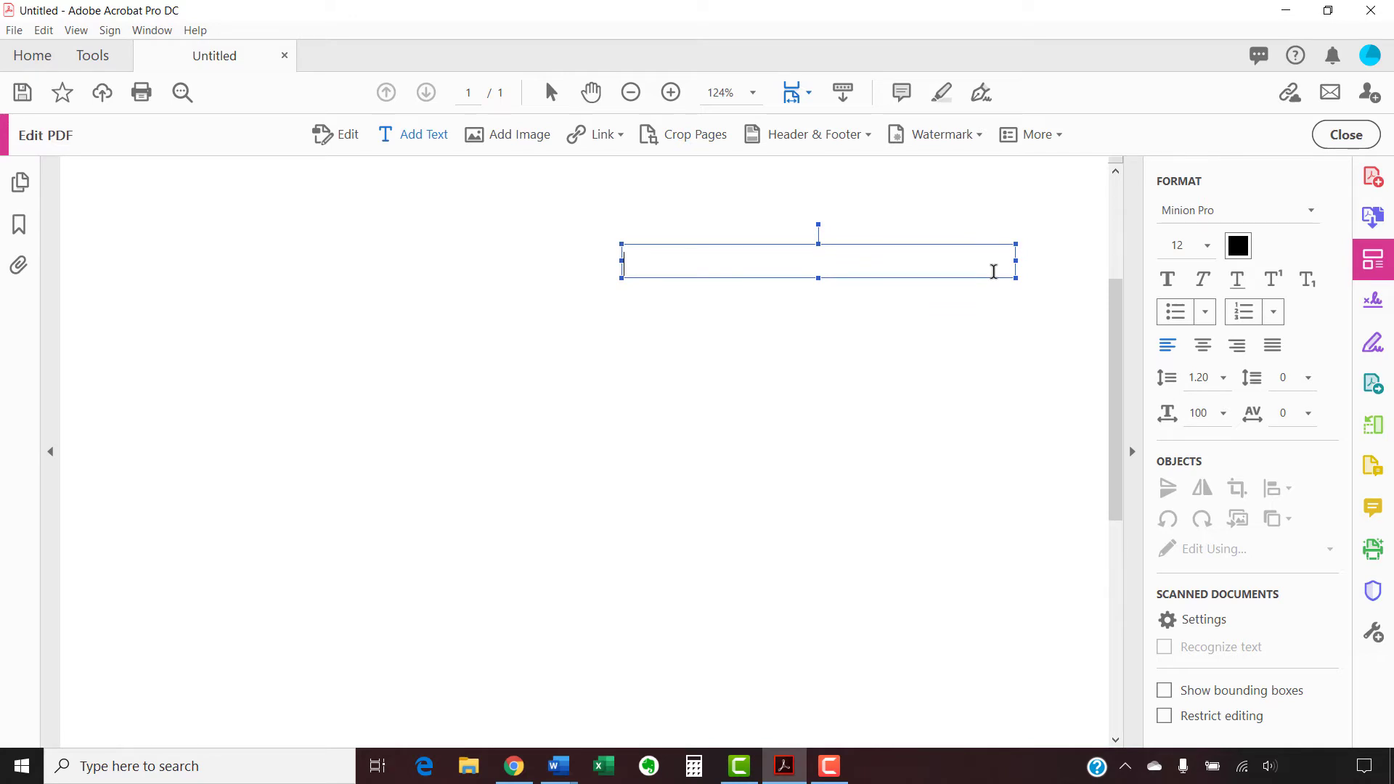
type("How Are Bibliographies and Reference Pages Similar?  Bibliographies and reference pages (also called reference lists and works cited lists) usually appear at the end of books after appendices but before the index. They occasionally appear at the end of chapters. In journals, they are found at the end of individual articles. Very few documents require both a bibliography and a reference page.  They are generally arranged alphabetically based on the source authors’ last names. Every formal source cited in your text should be included, although the rules for including informal sources (such as personal emails and letters) will depend on the style guide you’re following.")
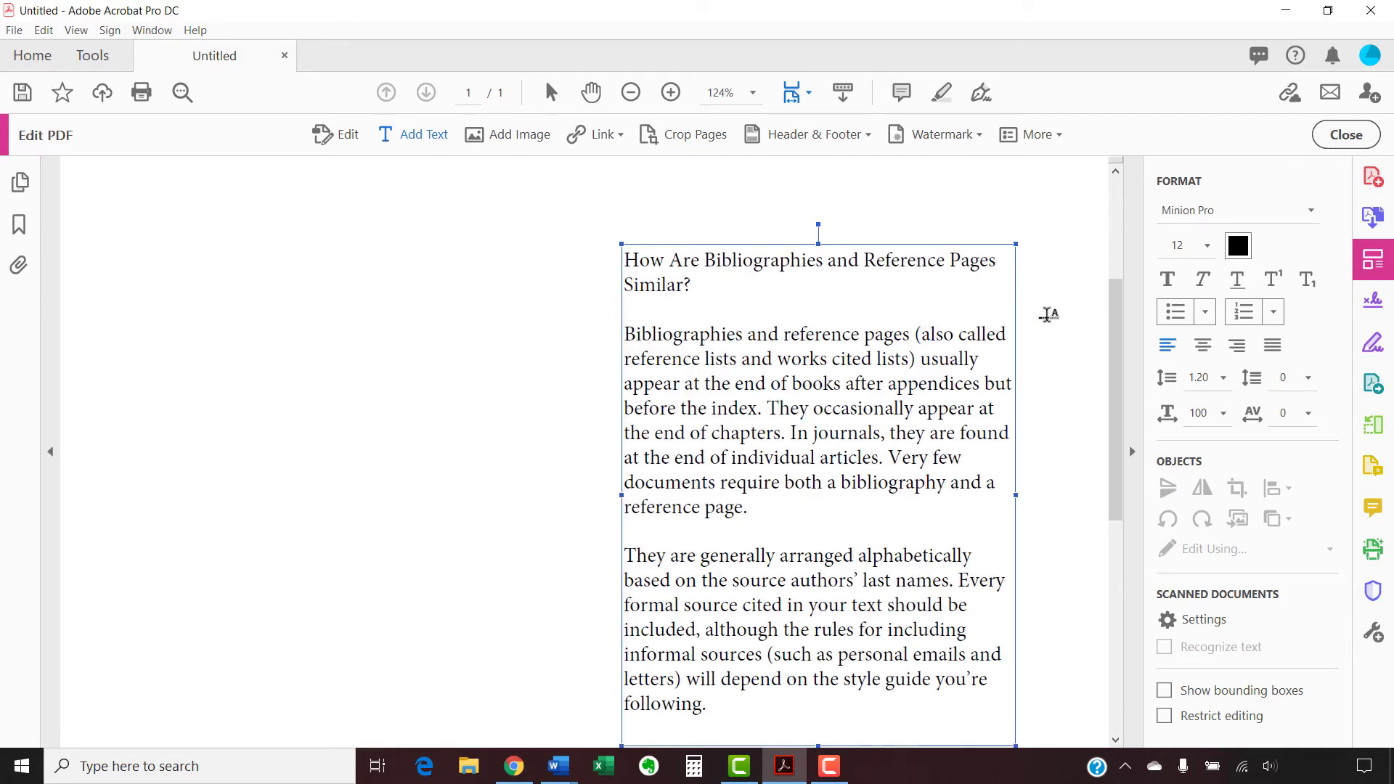
scroll(1048, 315, "down", 1)
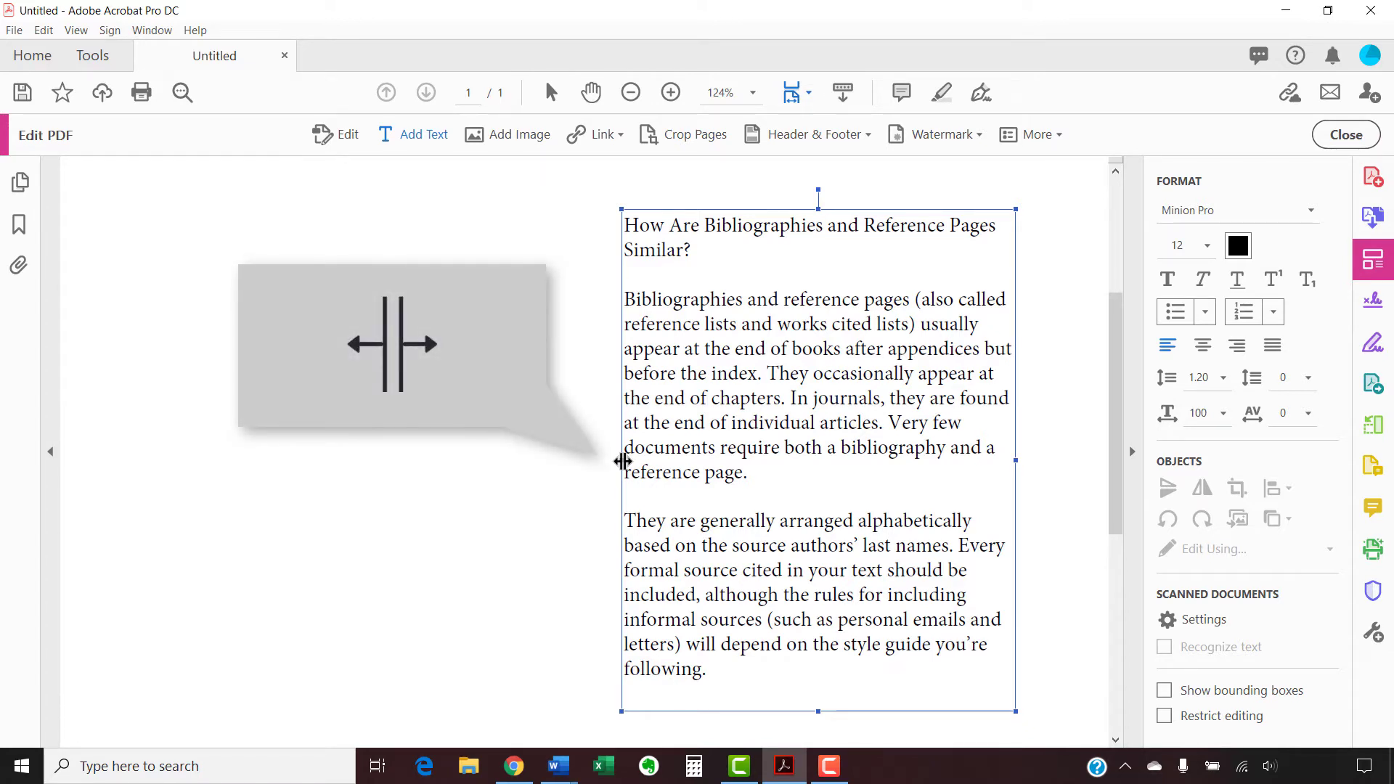
mouse_move(623, 461)
left_mouse_down()
mouse_move(586, 436)
mouse_move(513, 423)
left_mouse_up()
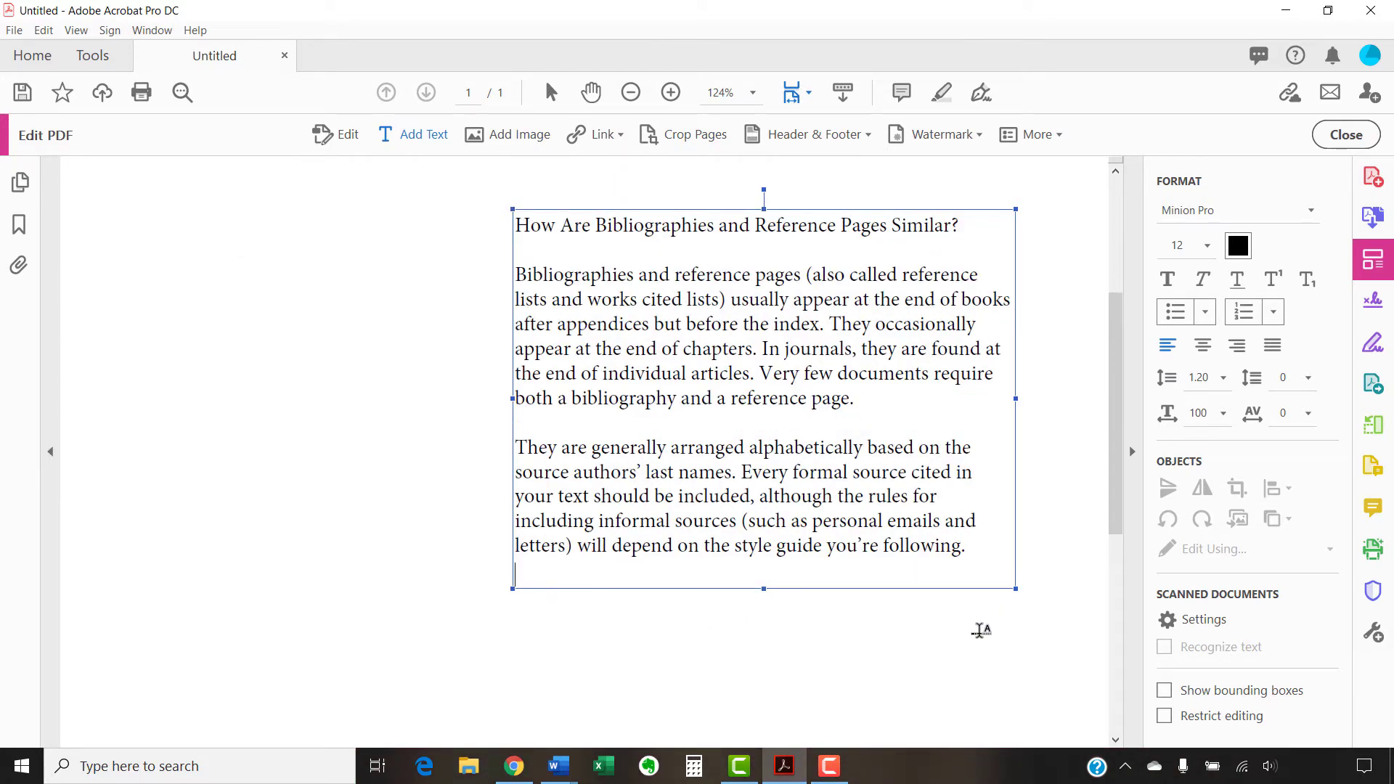
left_click_drag(972, 226, 505, 228)
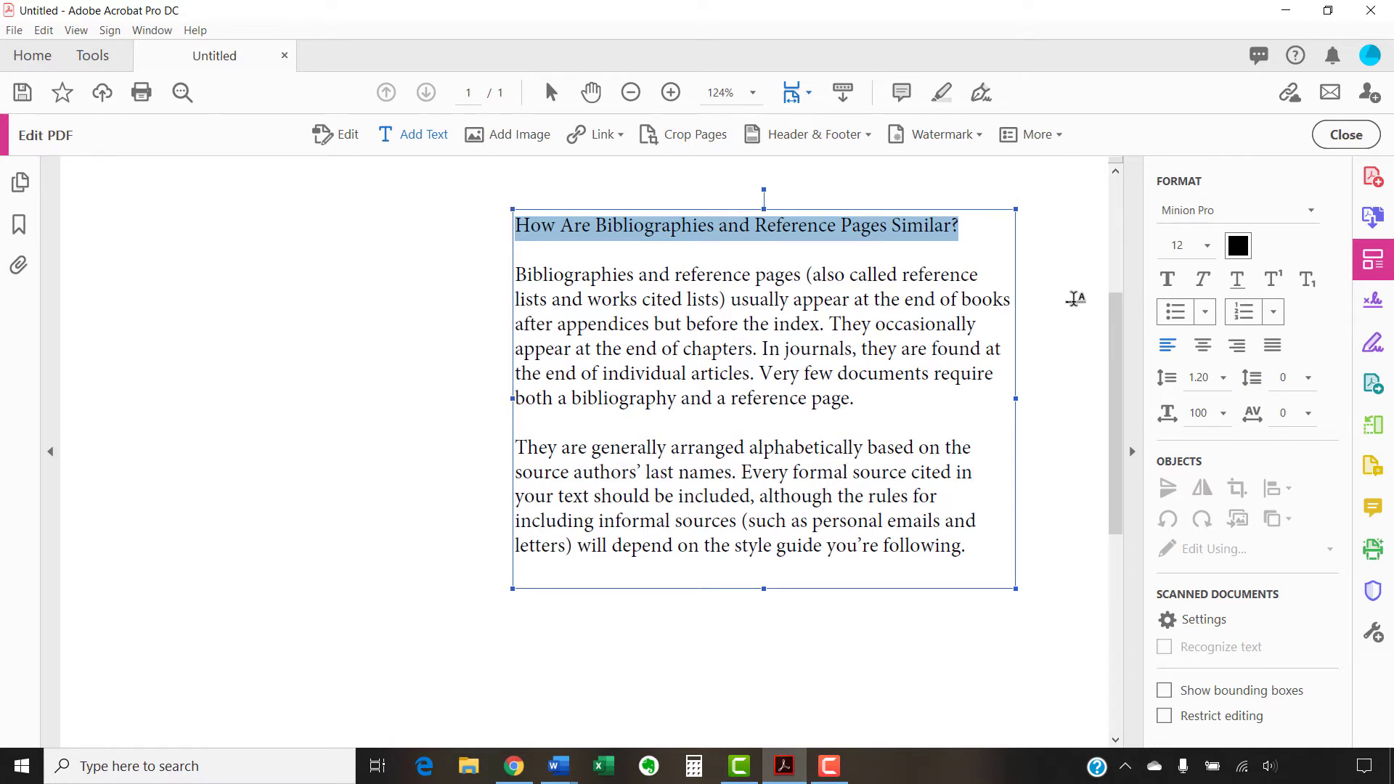
Make the bibliography heading bold at font size 20
left_click(1166, 279)
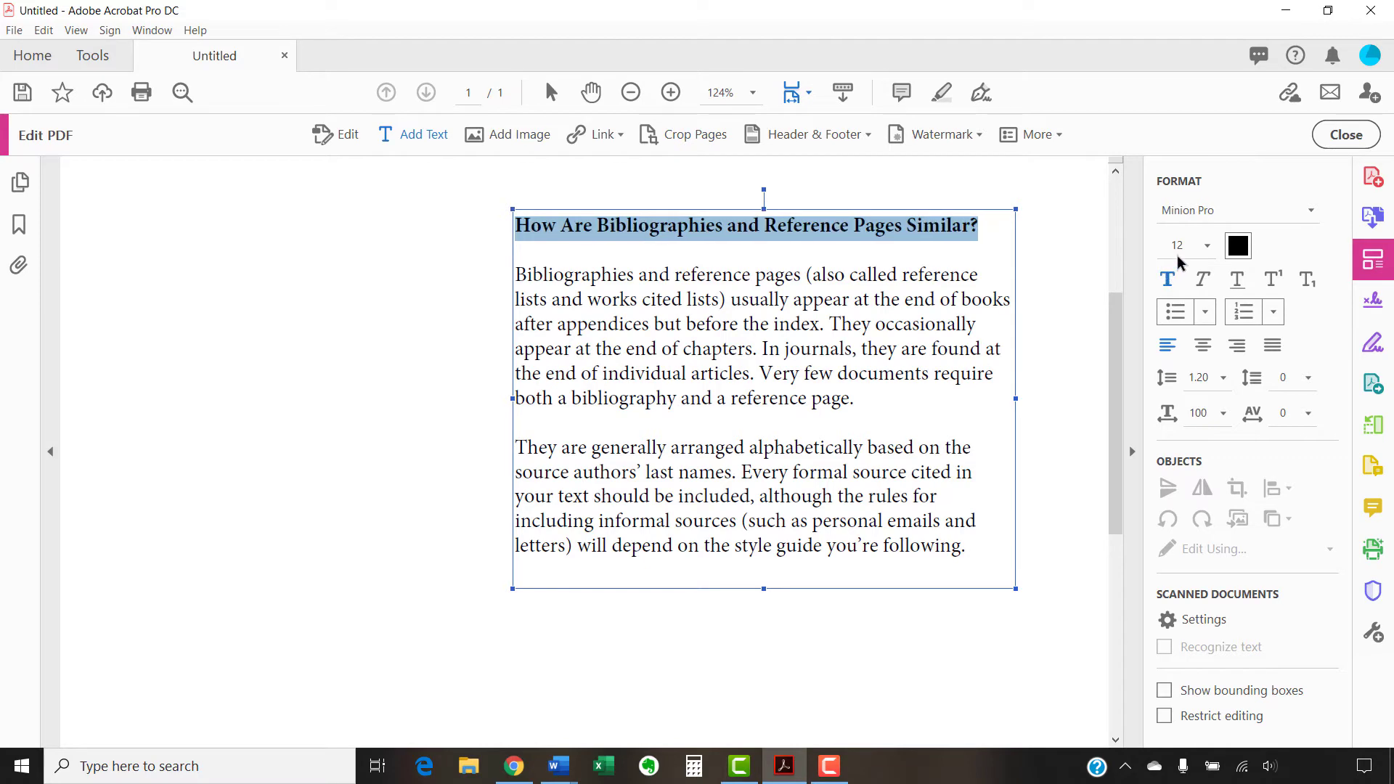
left_click(1178, 246)
left_click(1207, 247)
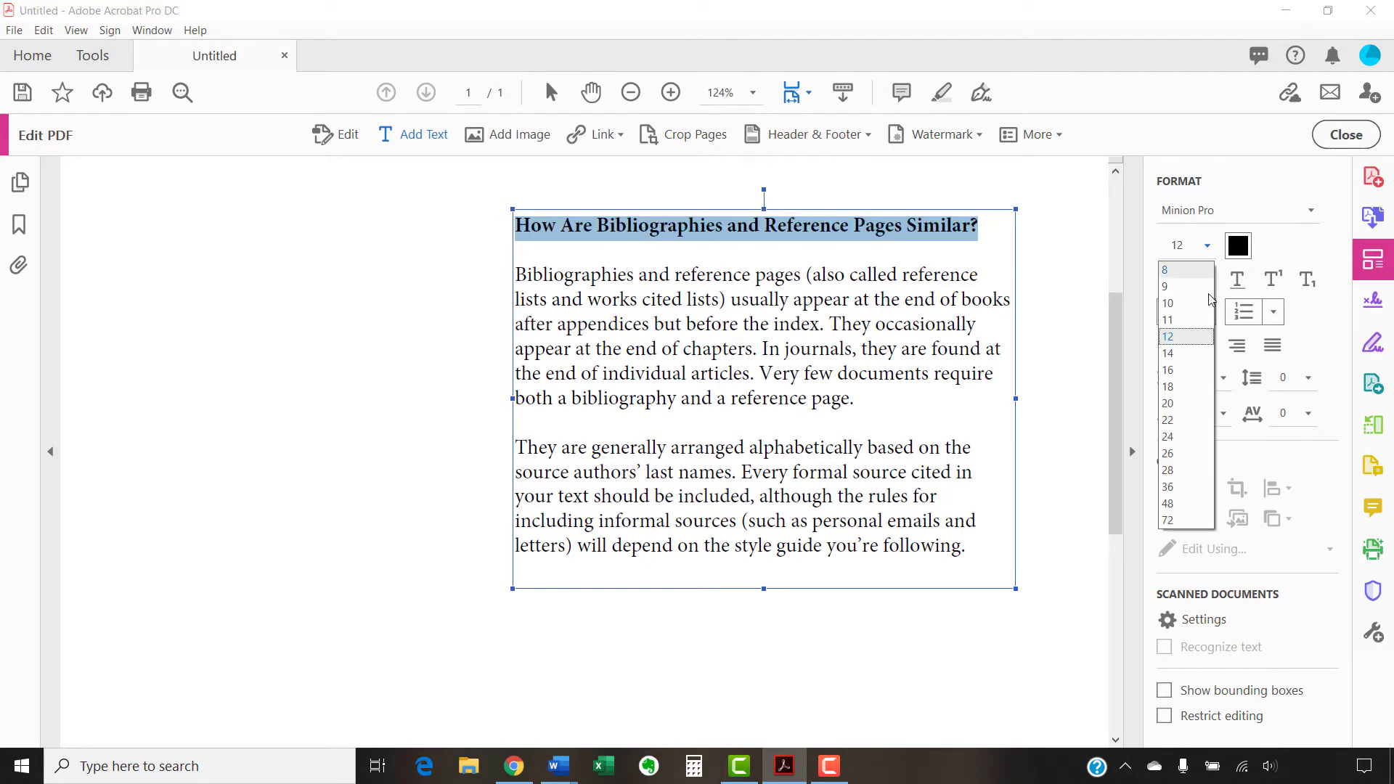
left_click(1191, 408)
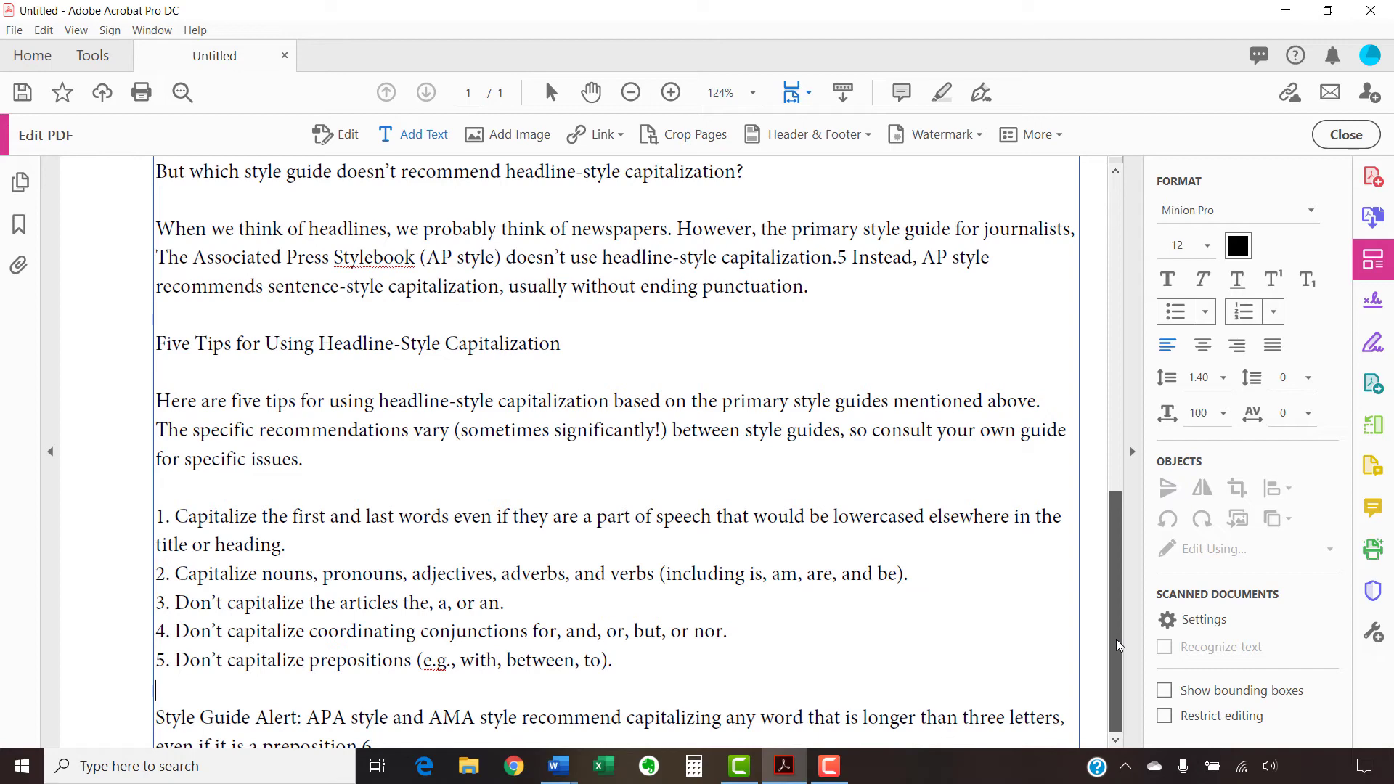
left_click_drag(1116, 646, 1153, 317)
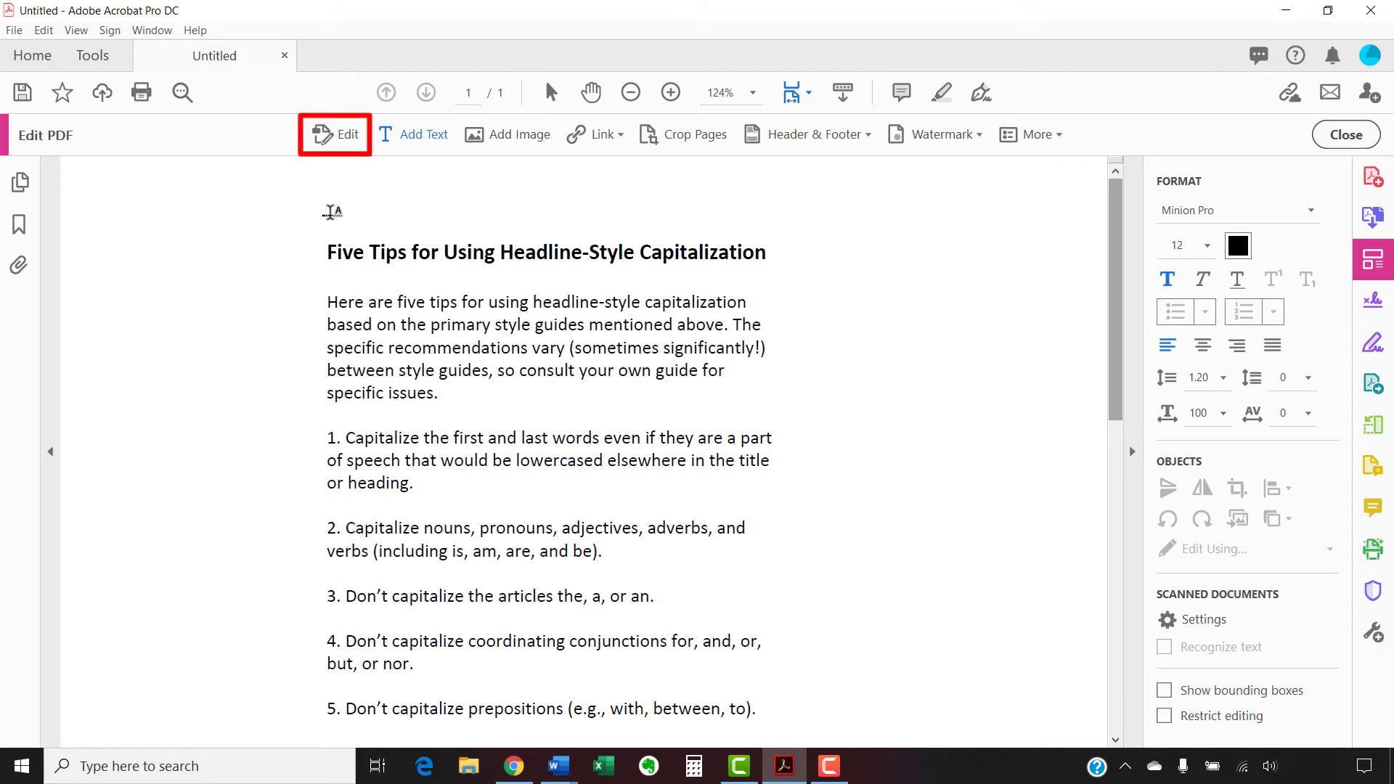
Delete the 'Five Tips for Using Headline-Style Capitalization' text box from the page
left_click(345, 133)
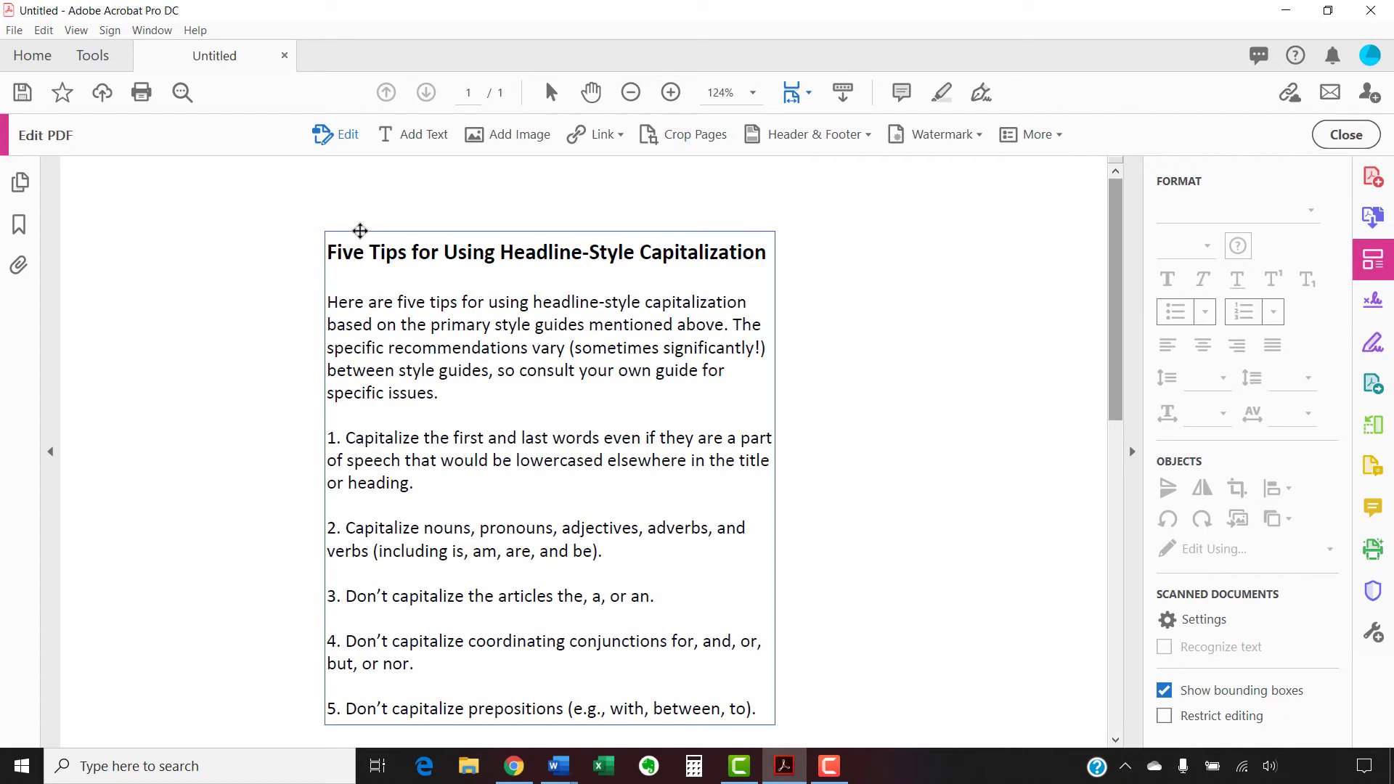
right_click(359, 231)
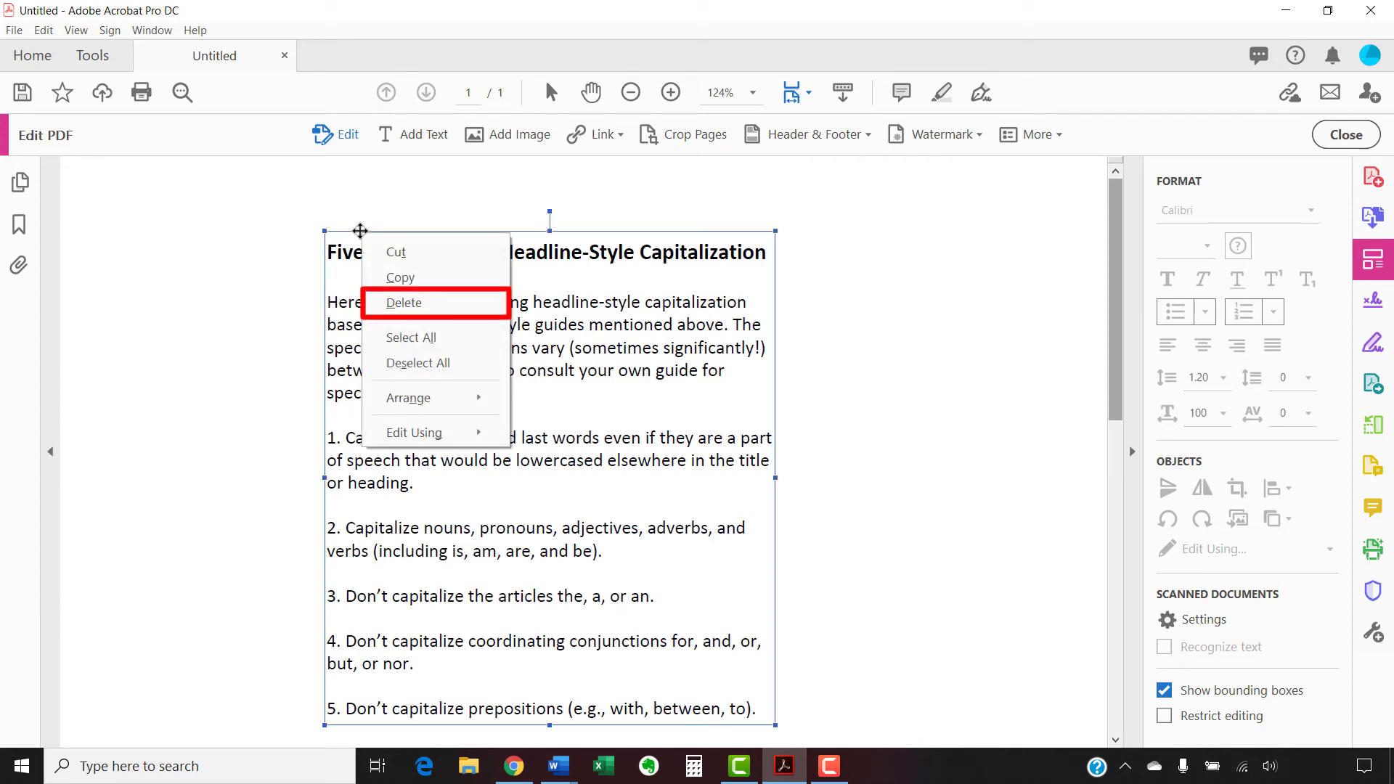
left_click(405, 303)
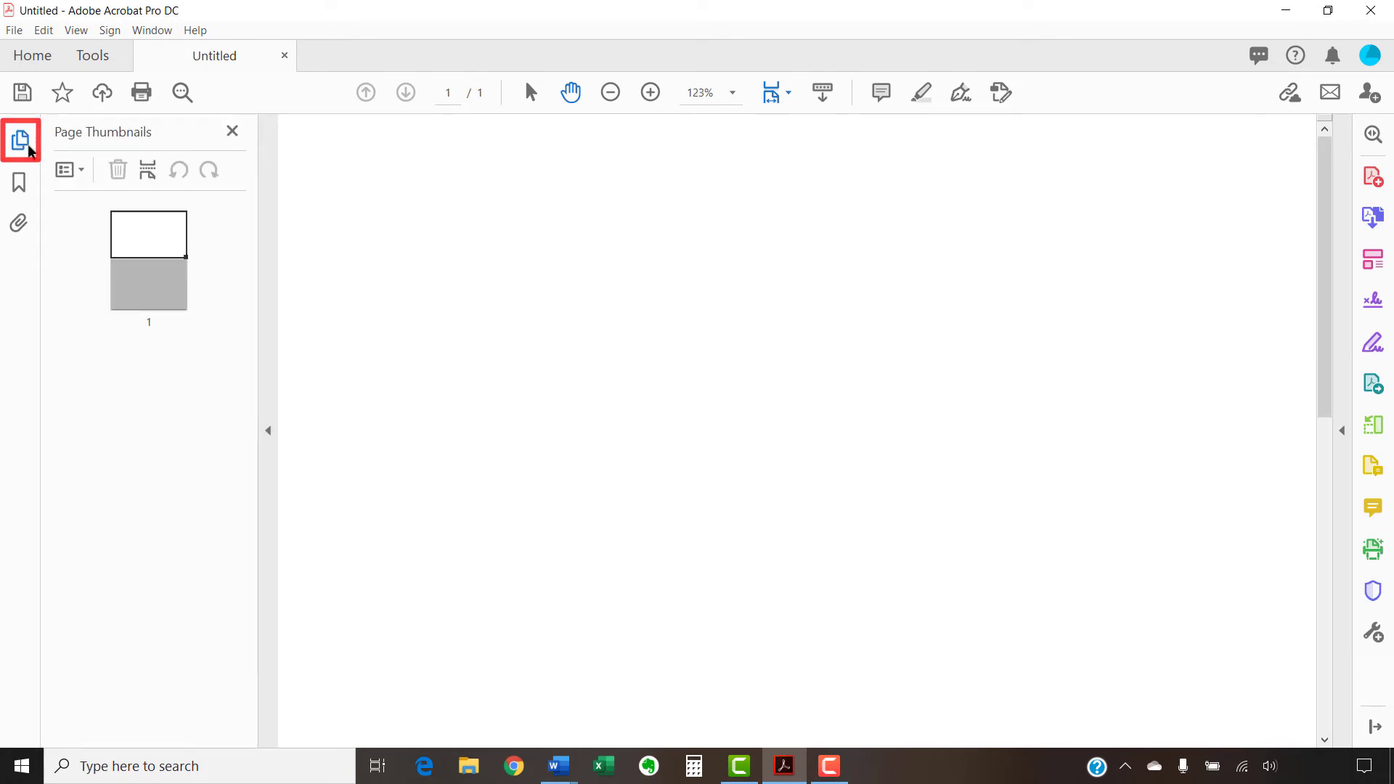
Insert one blank page after page 1 from the Page Thumbnails options
left_click(68, 172)
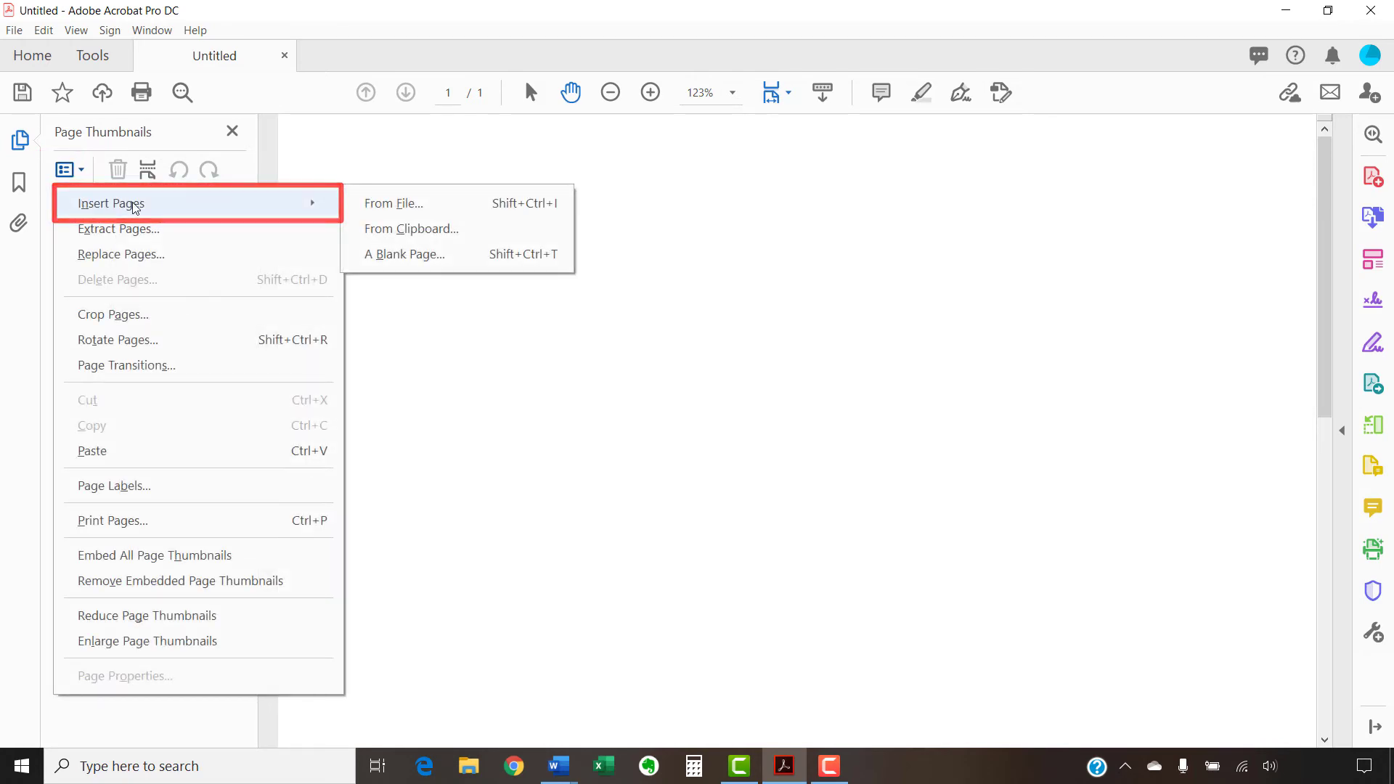
mouse_move(112, 203)
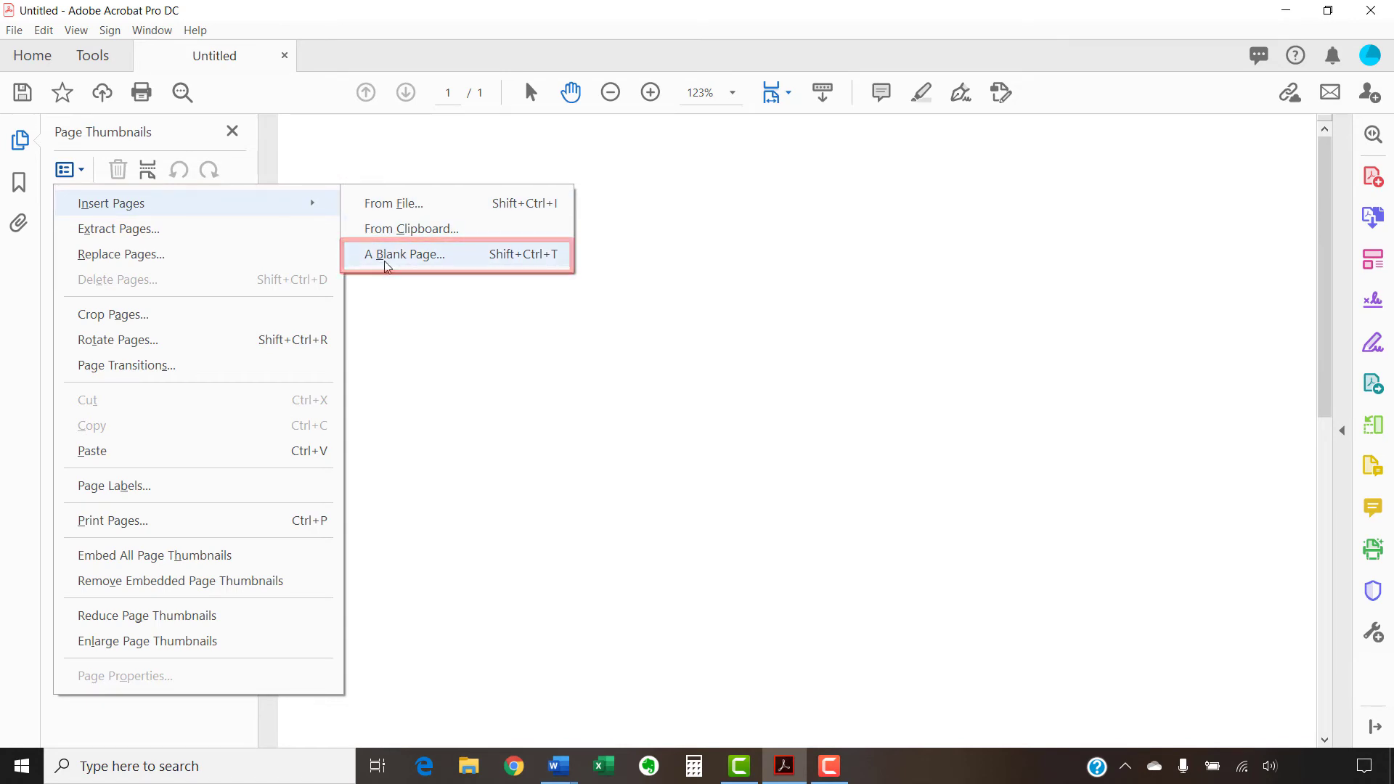
left_click(385, 265)
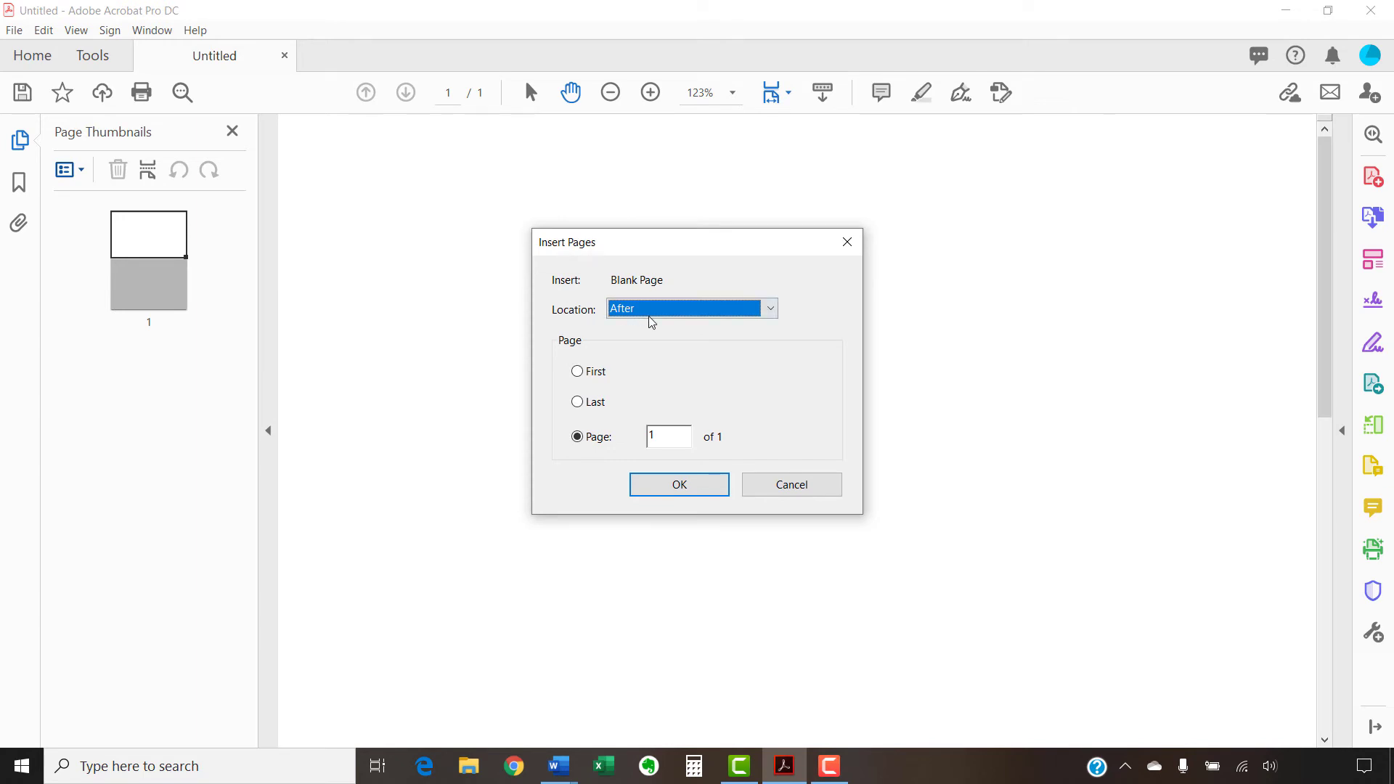
left_click(775, 312)
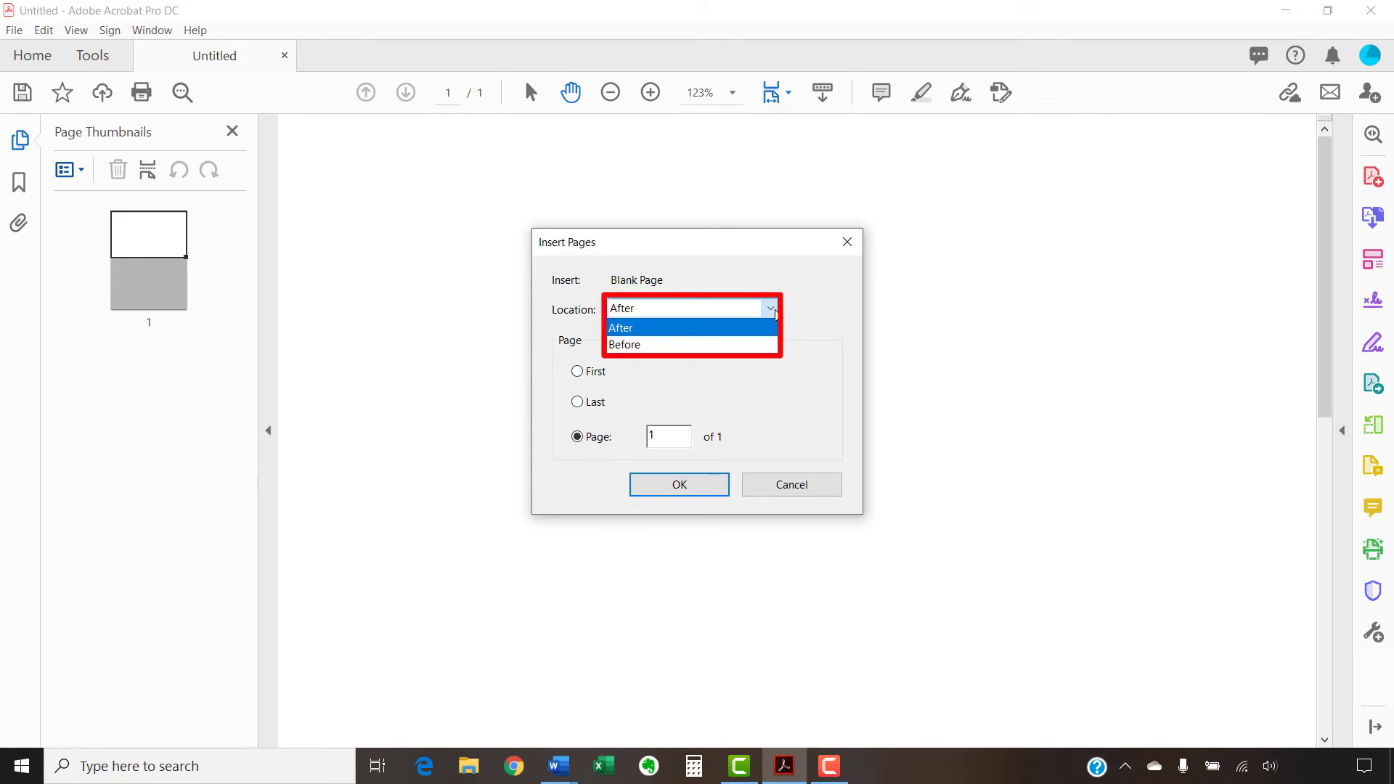
left_click(776, 313)
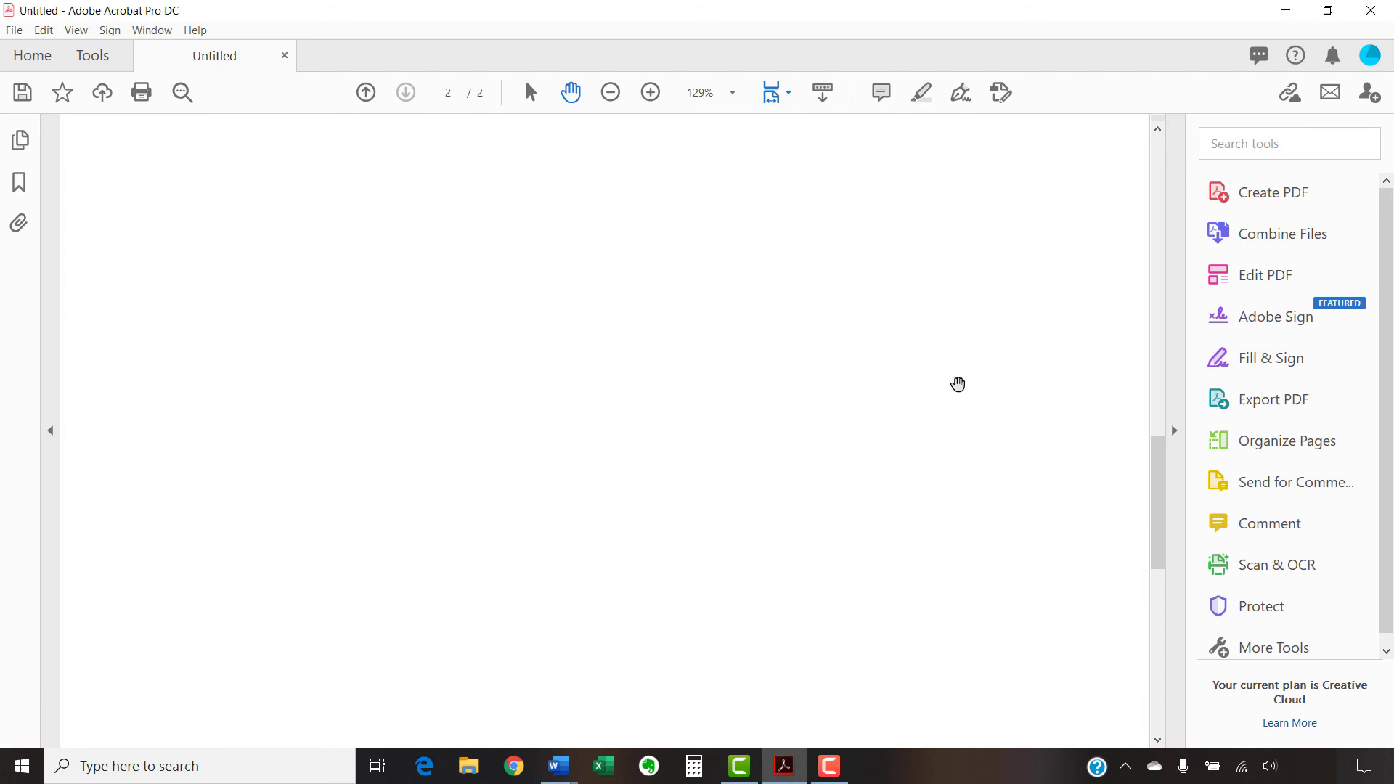
In Organize Pages, open the blank-page insert dialog to add a page after page 2
key("ctrl+shift+t")
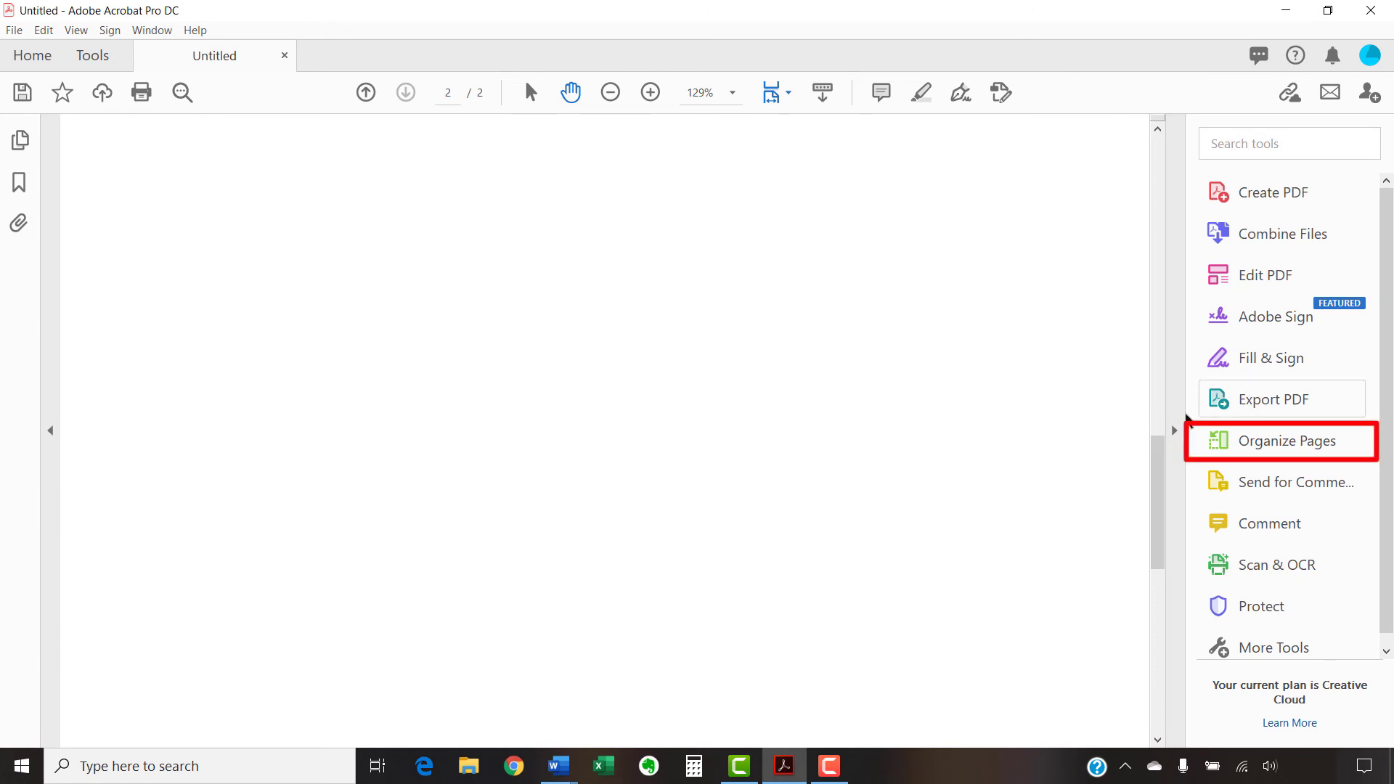
left_click(1216, 440)
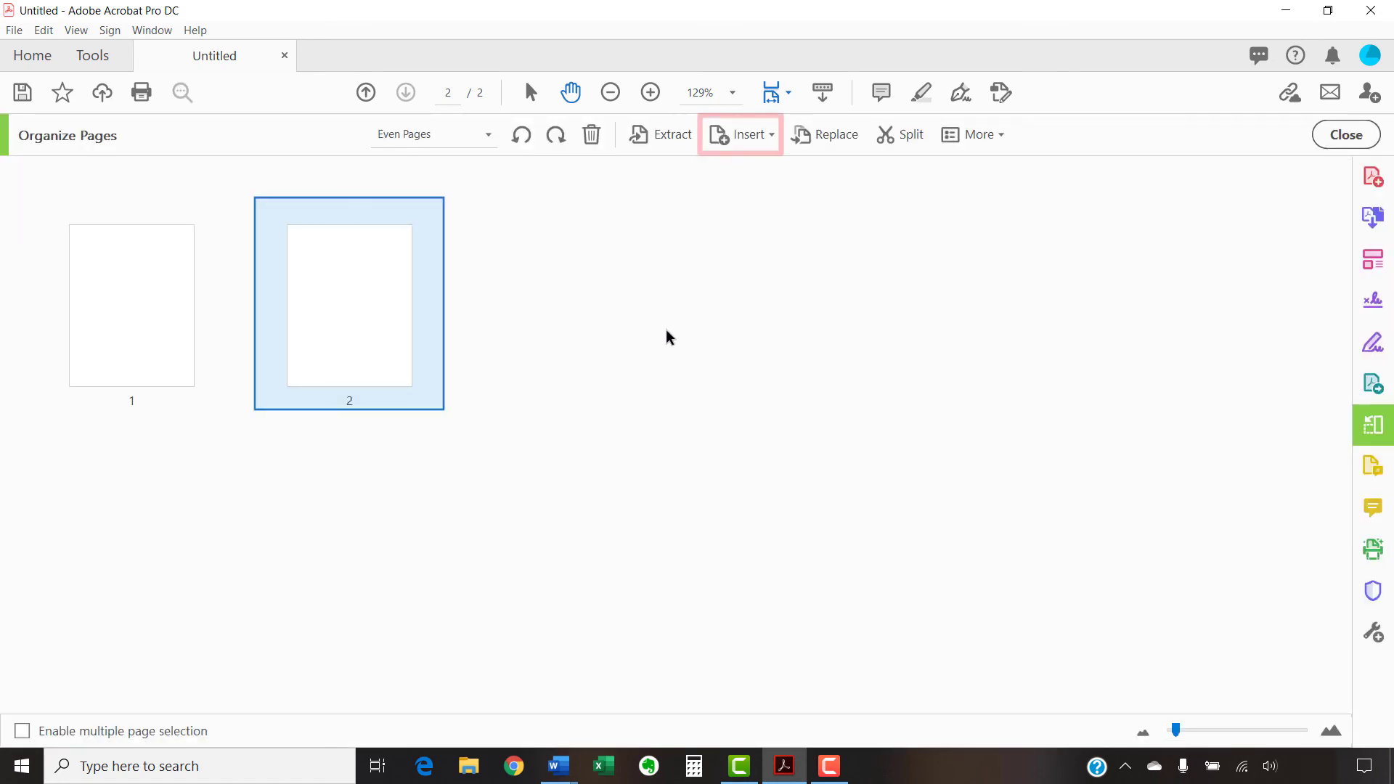
left_click(765, 136)
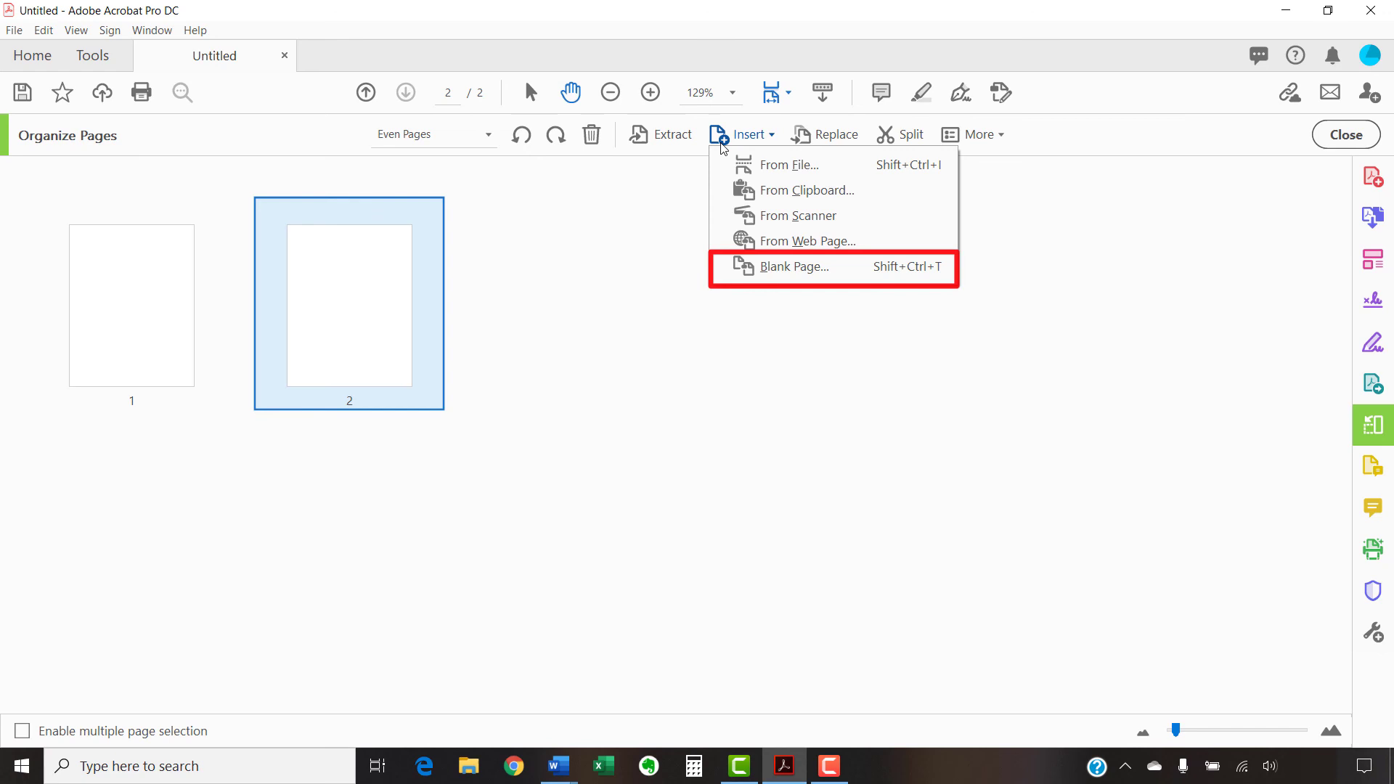
left_click(740, 266)
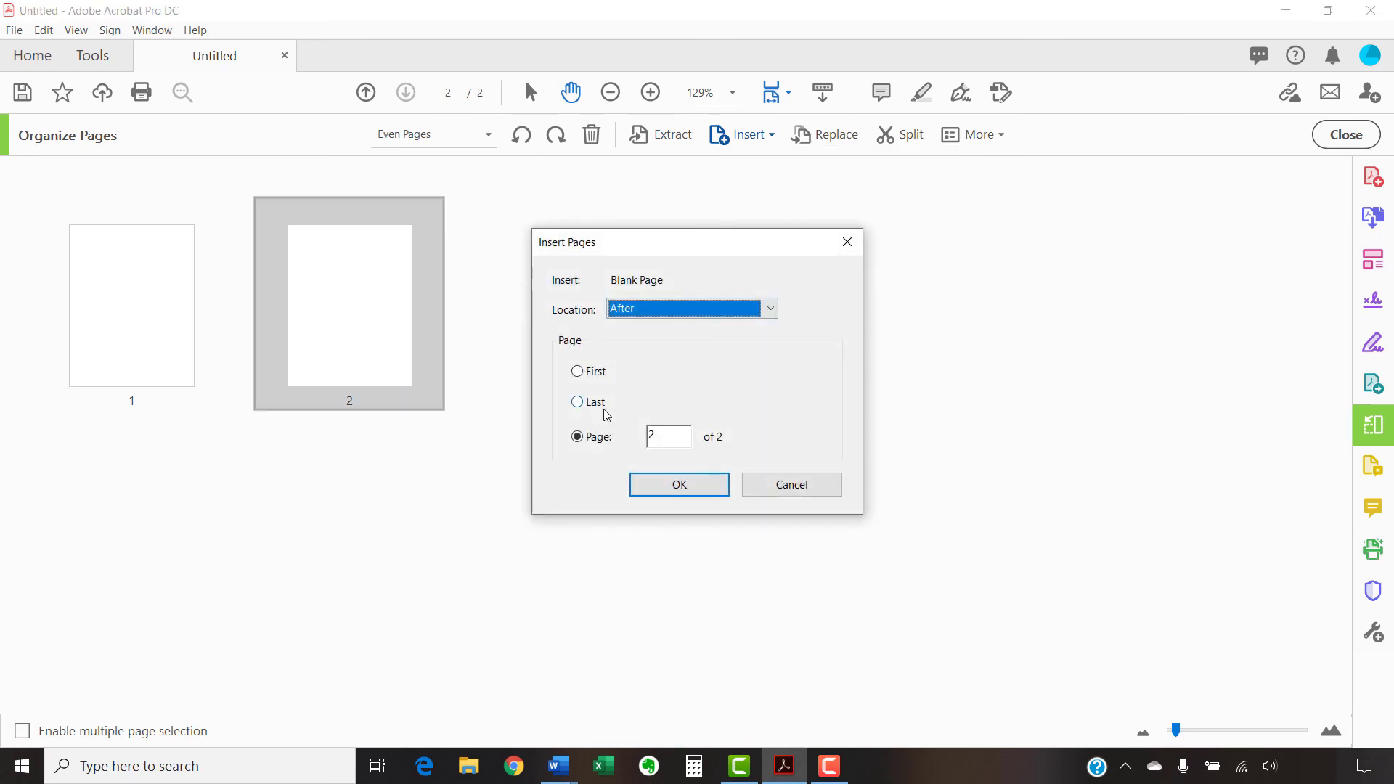